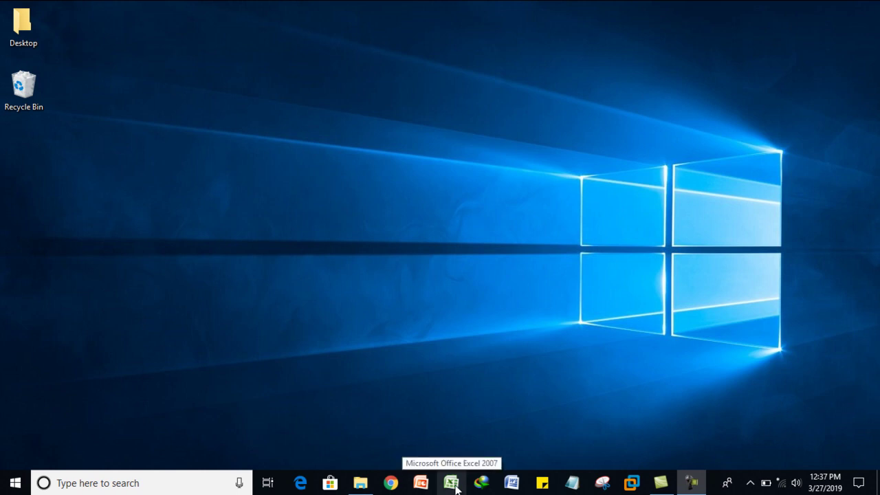
Step: Launch Excel 2007 from the taskbar to get a blank Book1 workbook
click(457, 486)
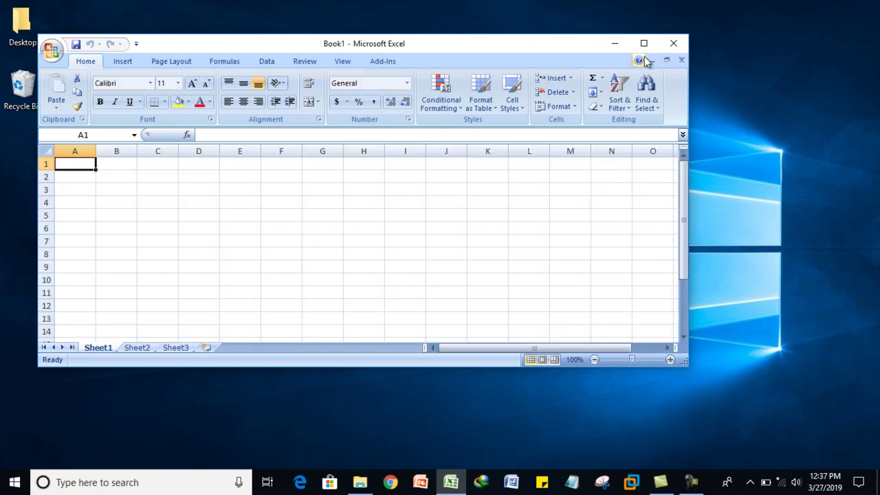
Step: Maximize the Book1 window, zoom the grid to 250%, and show the Data tab
click(644, 43)
click(871, 463)
click(872, 462)
click(872, 463)
click(872, 463)
click(871, 463)
click(872, 463)
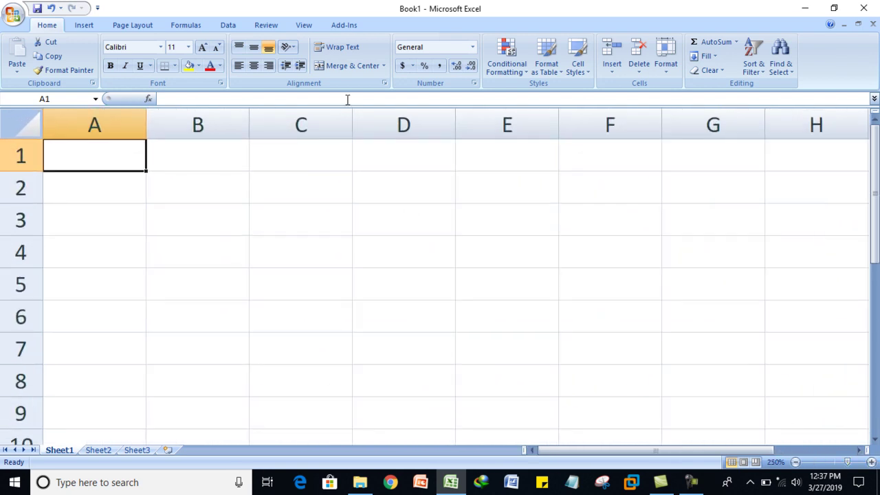
click(222, 26)
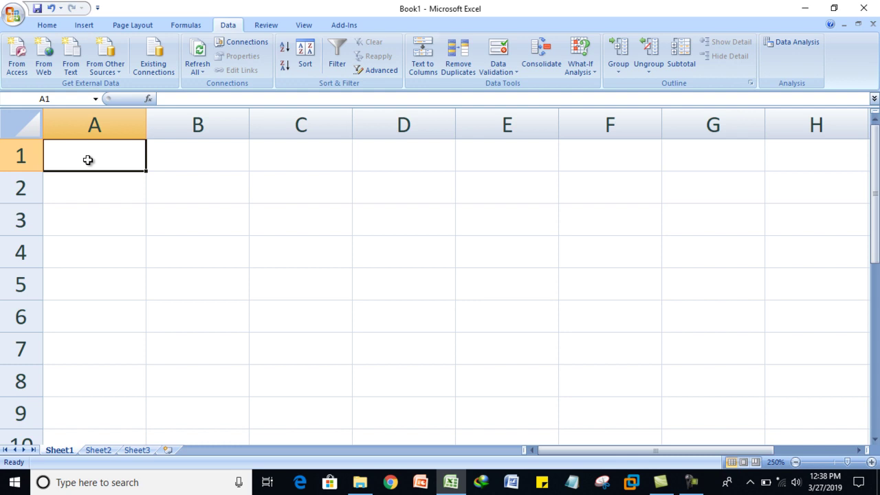
Step: Type the Score heading in A1 and the scores 90, 87, 67, 87 below it
text(S)
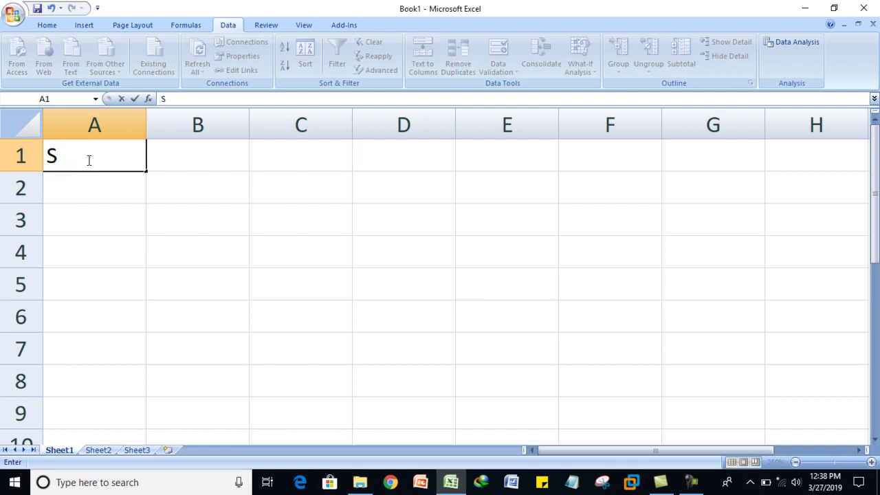
text(core)
click(90, 192)
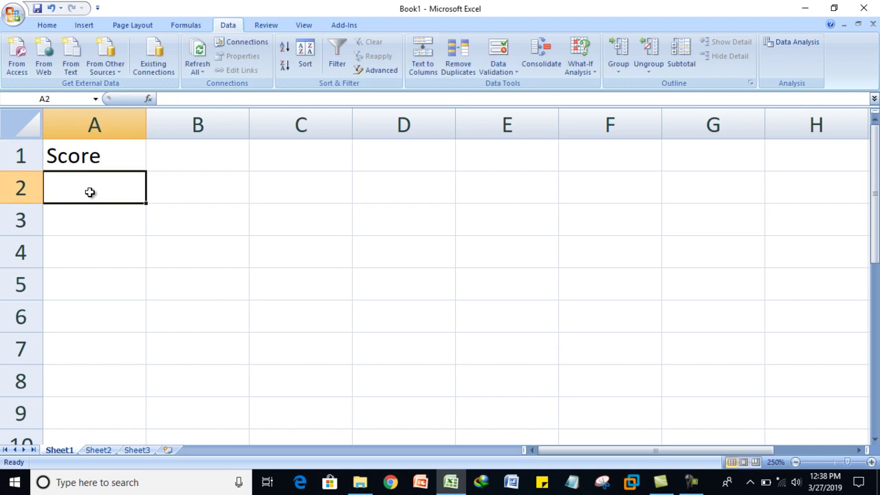
text(90)
key(Return)
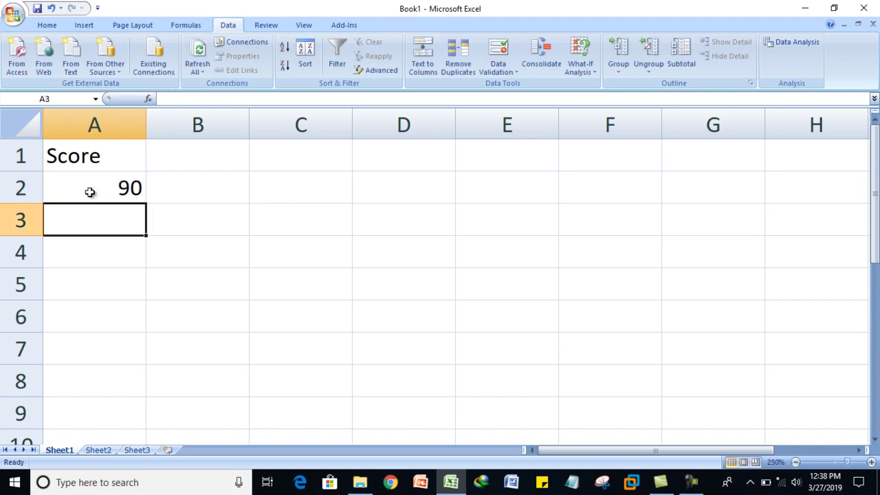
text(87)
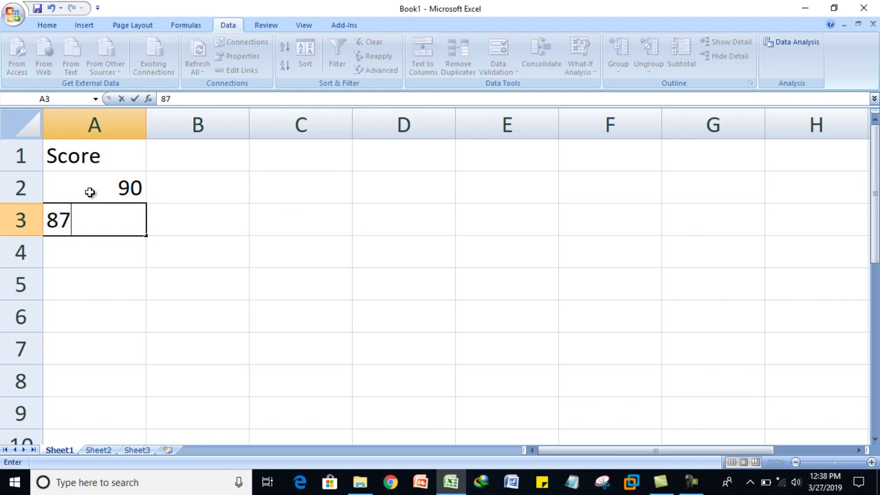
key(Return)
text(67)
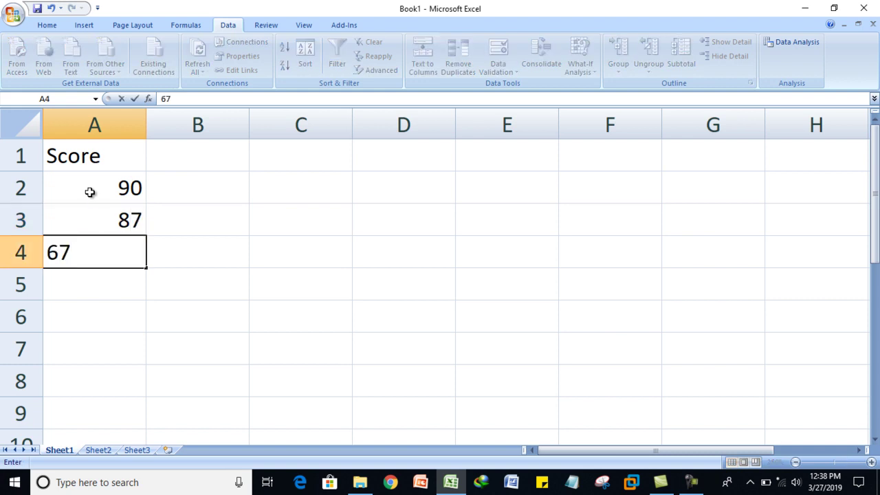
key(Return)
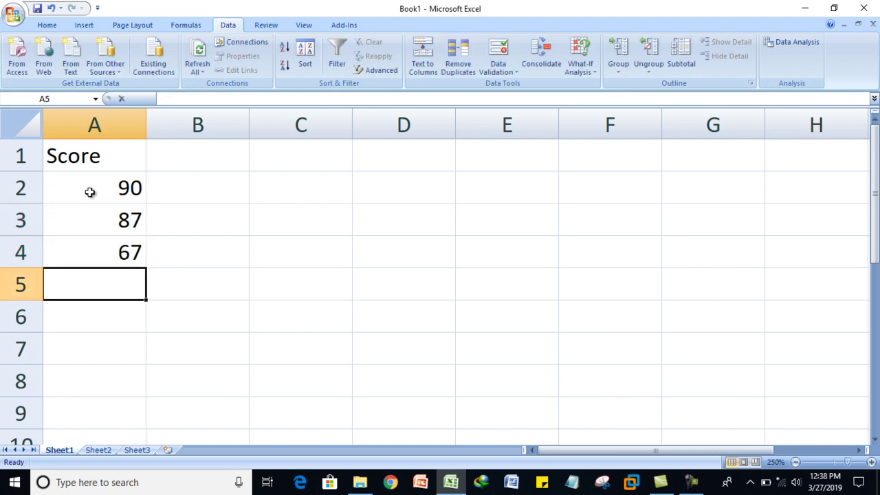
text(87)
key(Return)
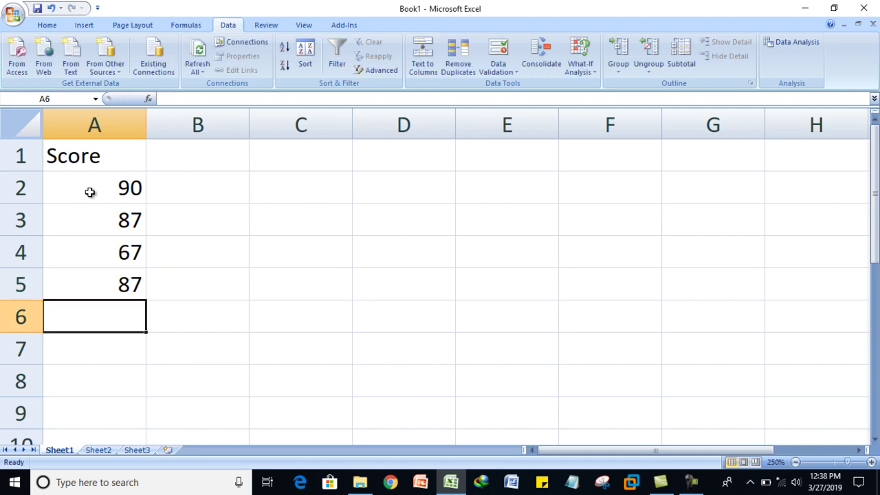
Step: Enter the remaining scores 60, 45, 73, 40 and 85 down column A
text(6)
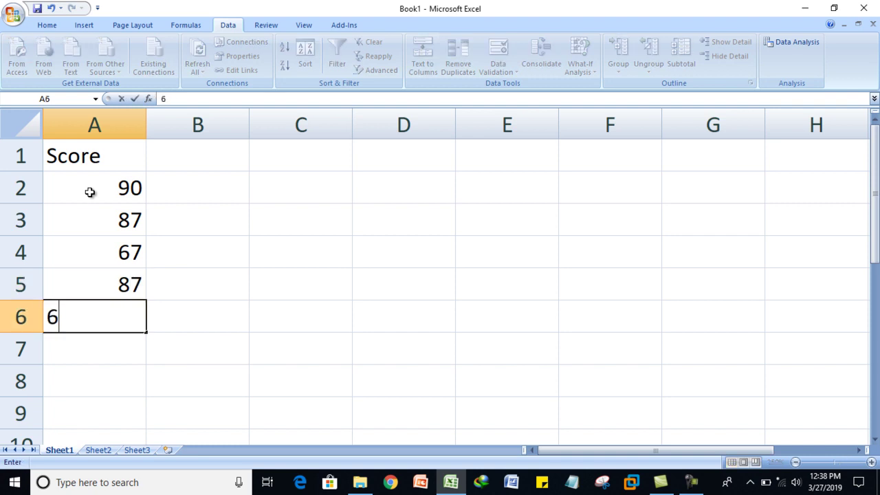
text(0)
key(Return)
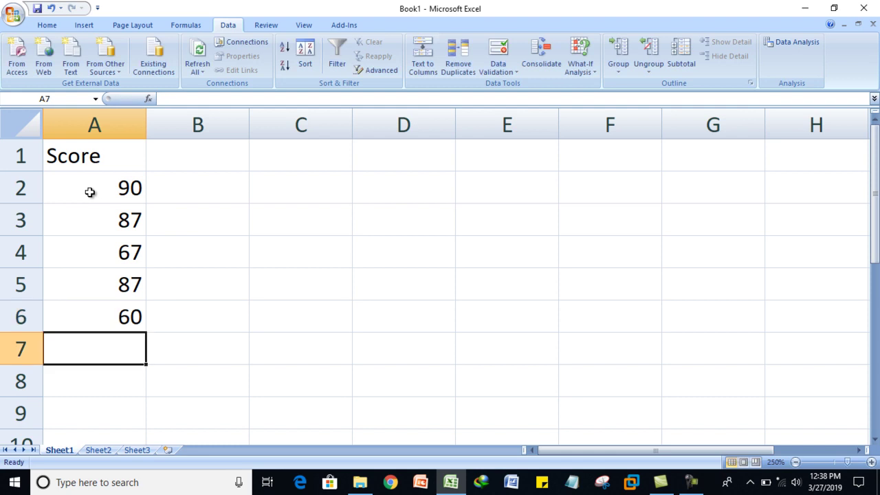
text(45)
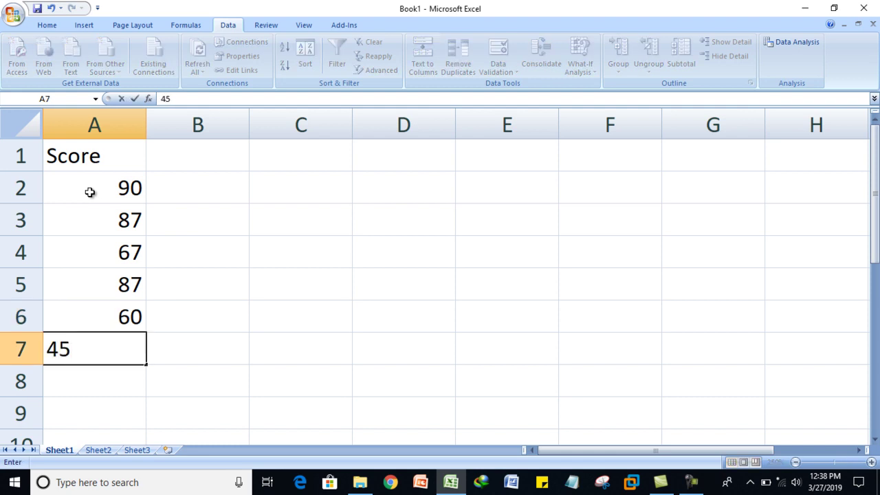
key(Return)
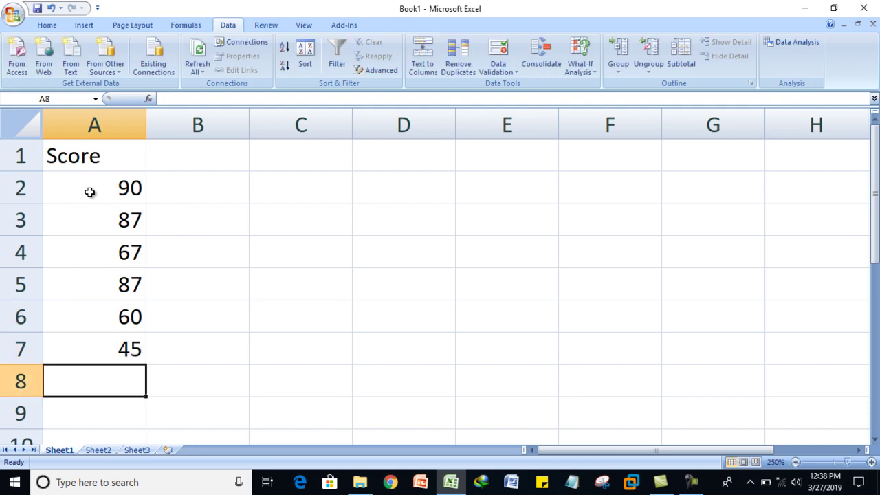
text(73)
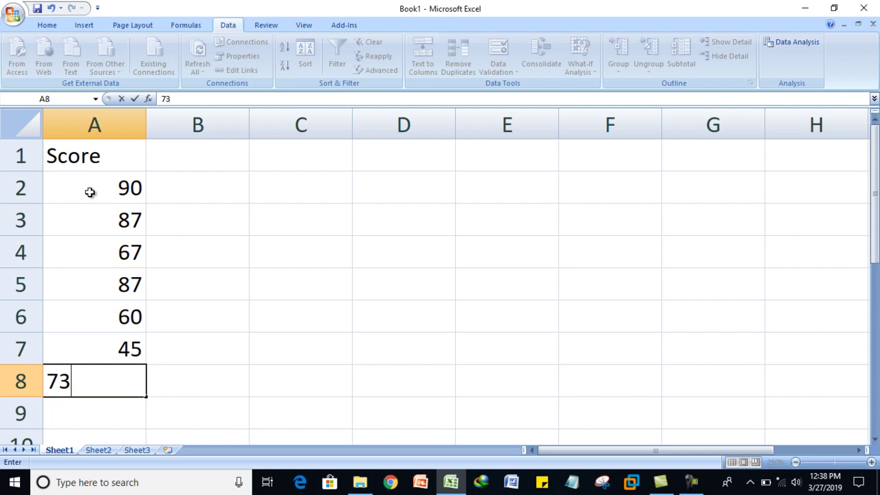
key(Return)
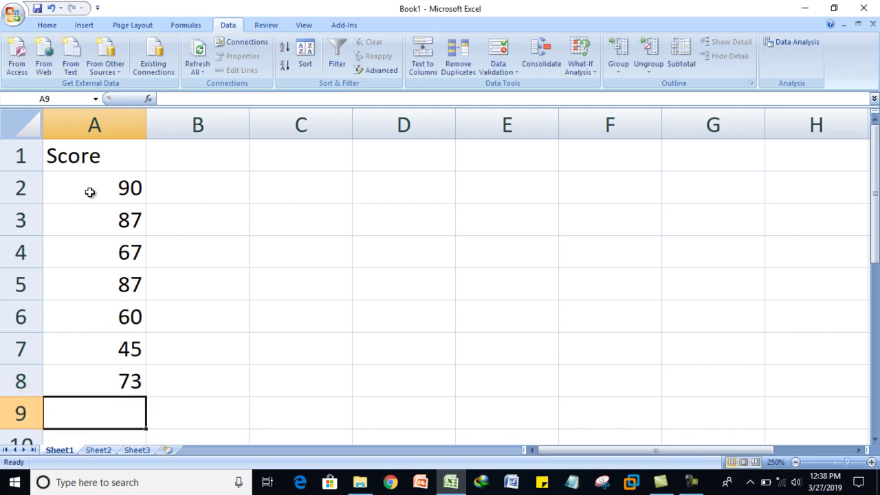
text(40)
key(Return)
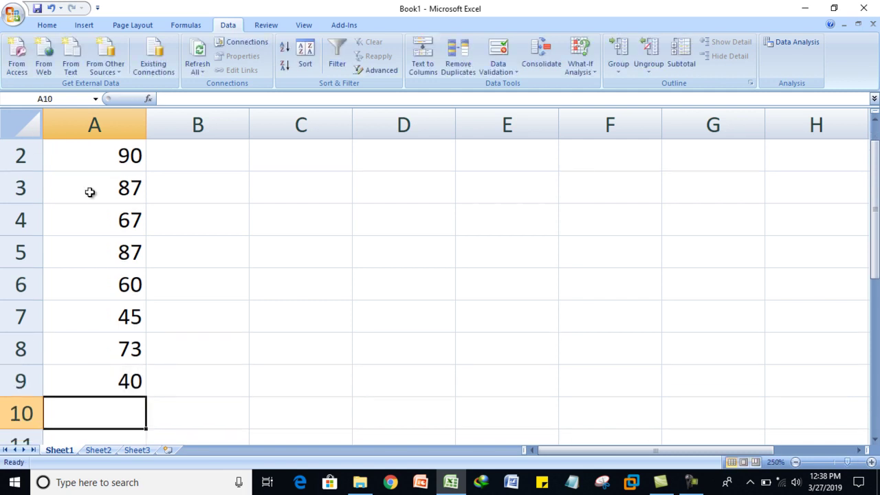
text(8)
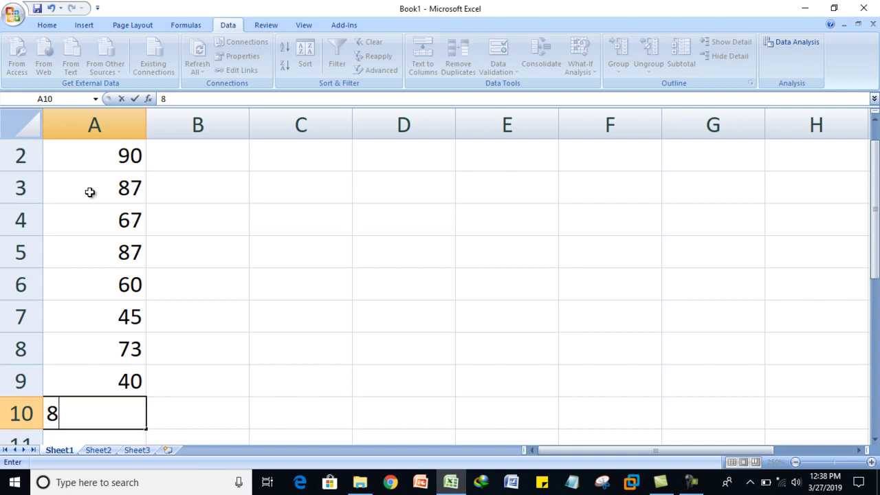
text(5)
Step: Insert a blank row 1 above the Score heading
click(181, 341)
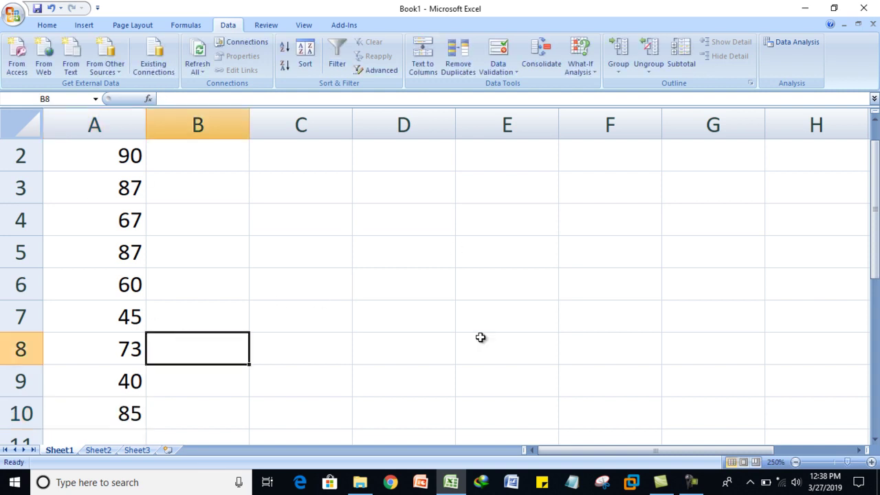
drag(877, 258, 869, 176)
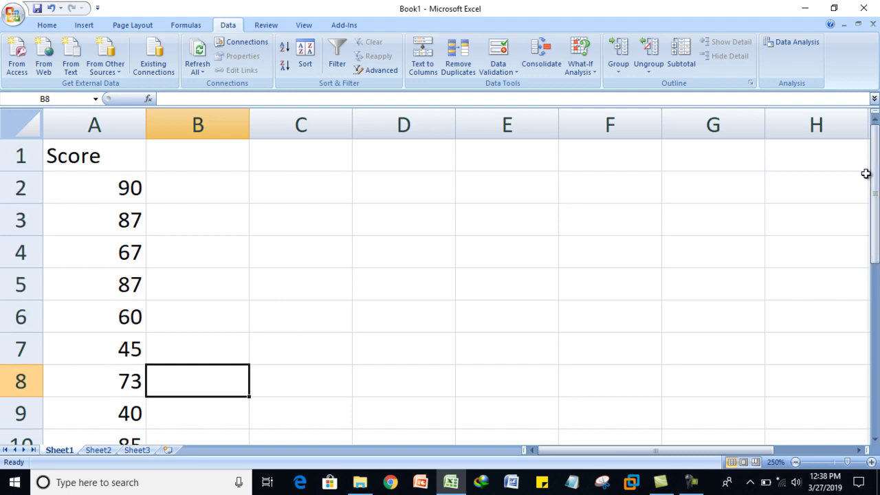
click(15, 156)
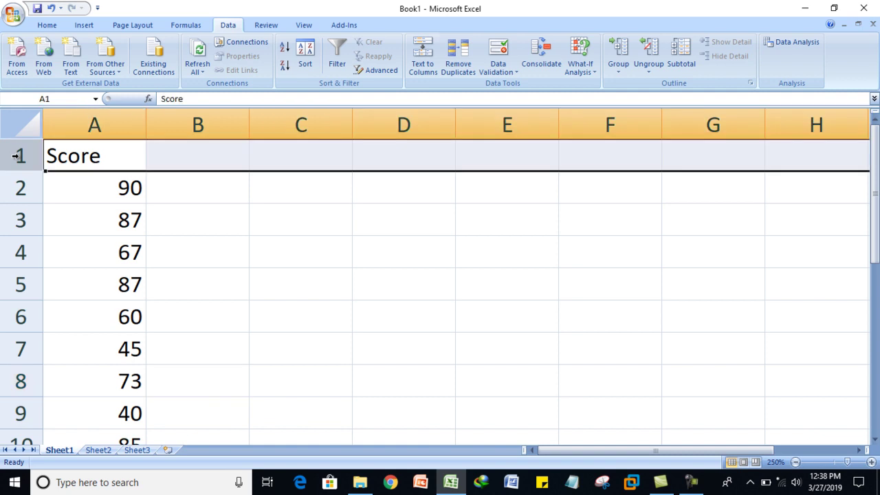
right_click(15, 156)
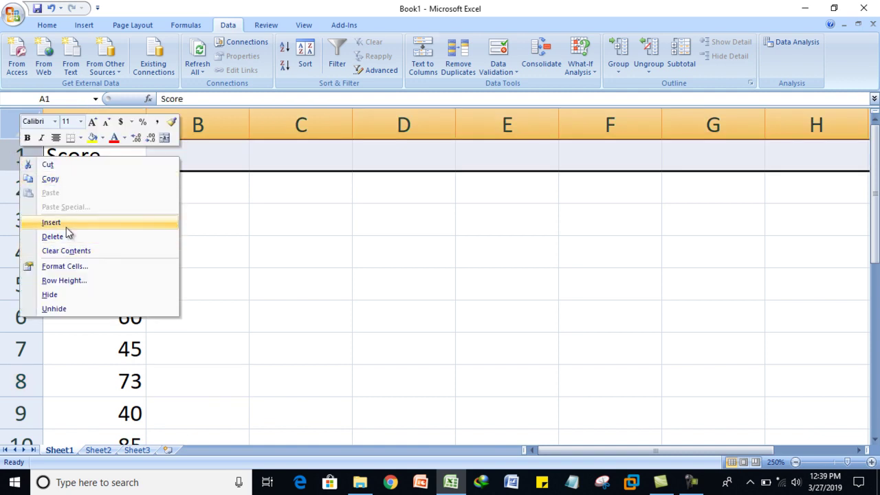
click(66, 227)
Step: Select cells A1 through C1 in the new empty row
click(122, 159)
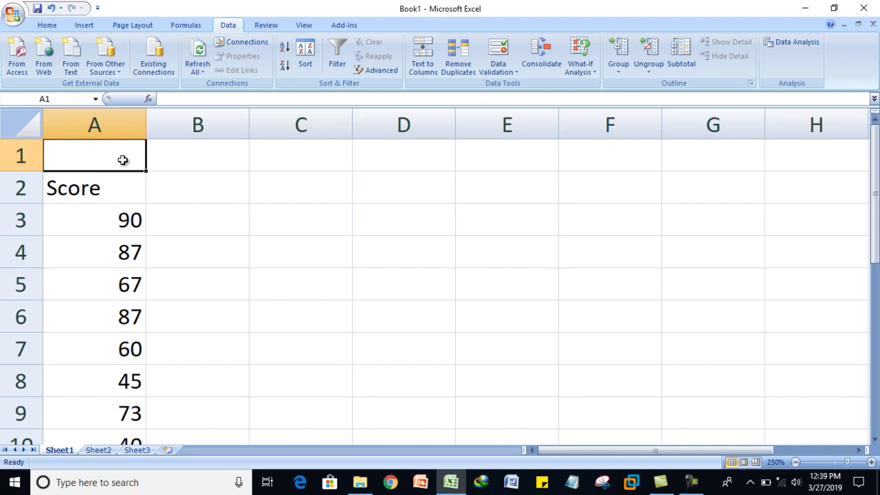
drag(122, 160, 296, 160)
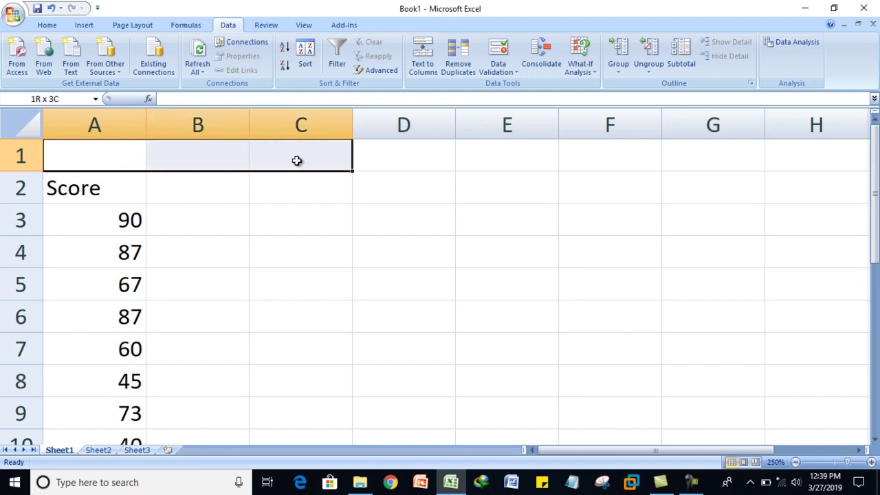
click(55, 28)
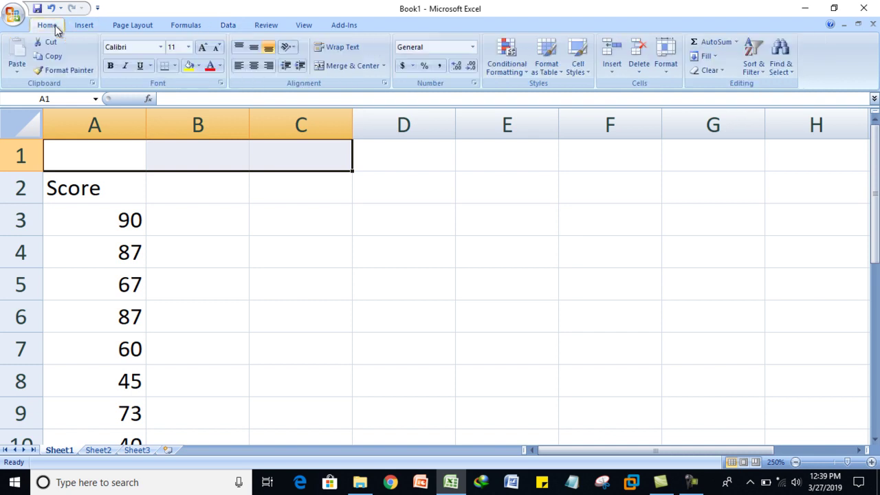
Step: Merge and centre A1:C1 and enter the title 'Discriptive statistics'
click(336, 68)
double_click(196, 154)
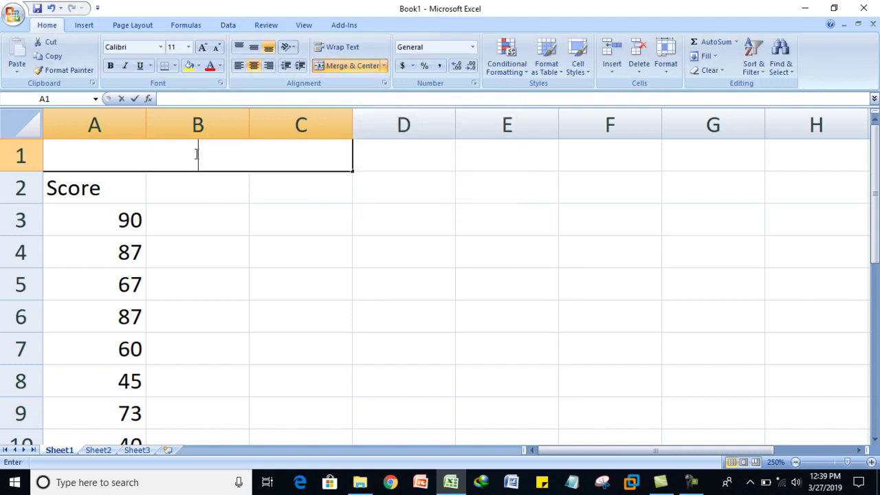
text(Discriptive statistics)
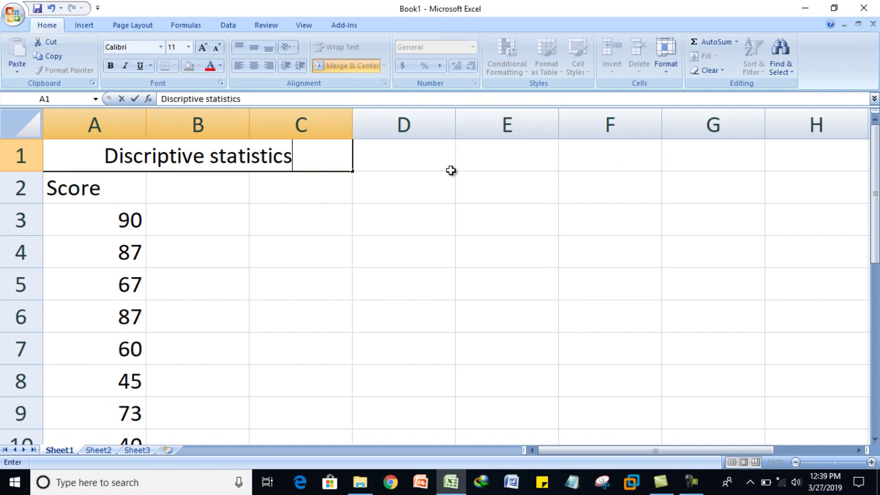
click(433, 228)
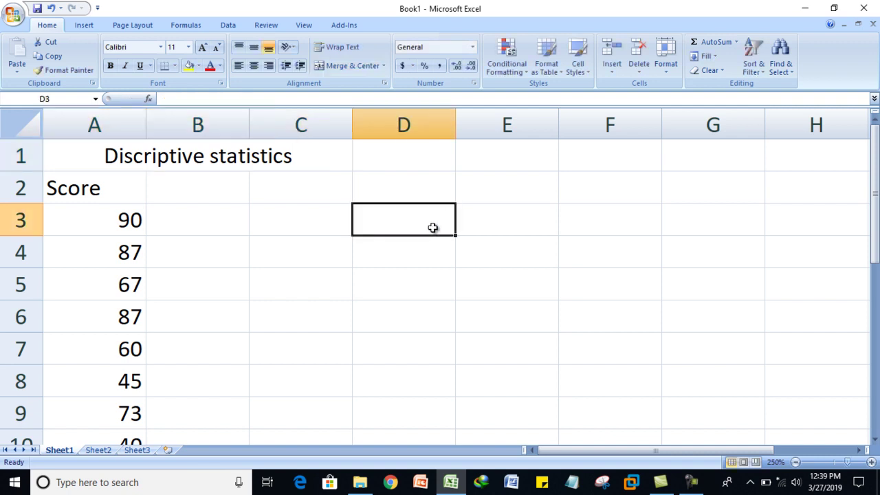
Step: Centre the Score heading in A2 both vertically and horizontally
click(77, 194)
click(254, 47)
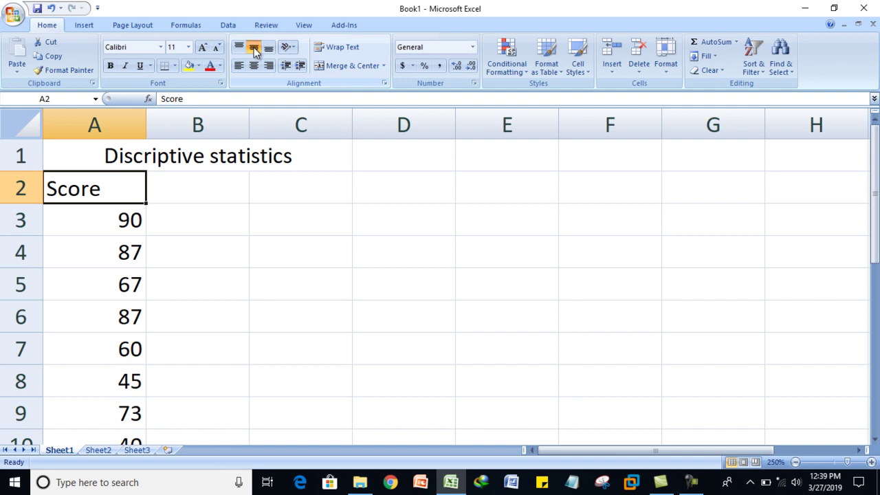
click(254, 65)
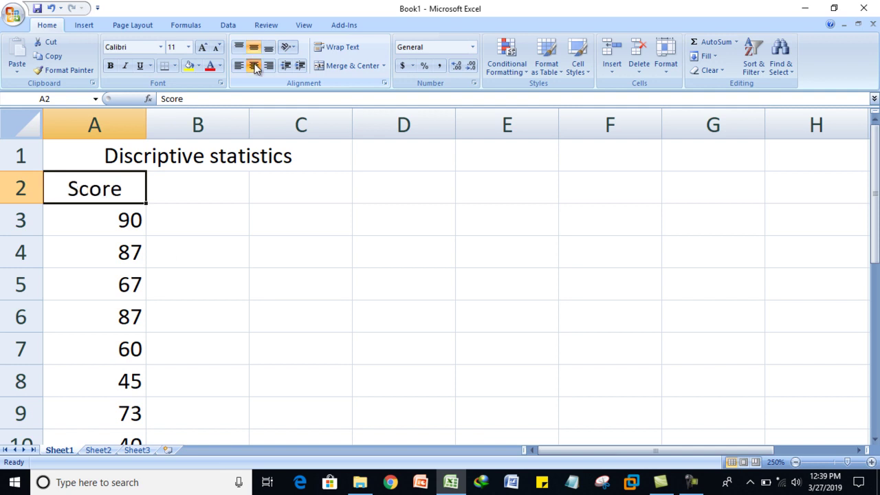
click(295, 227)
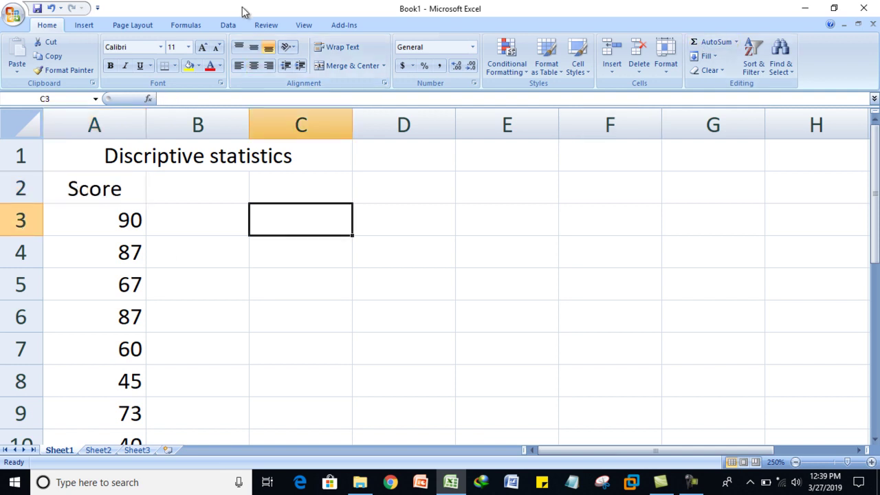
click(227, 26)
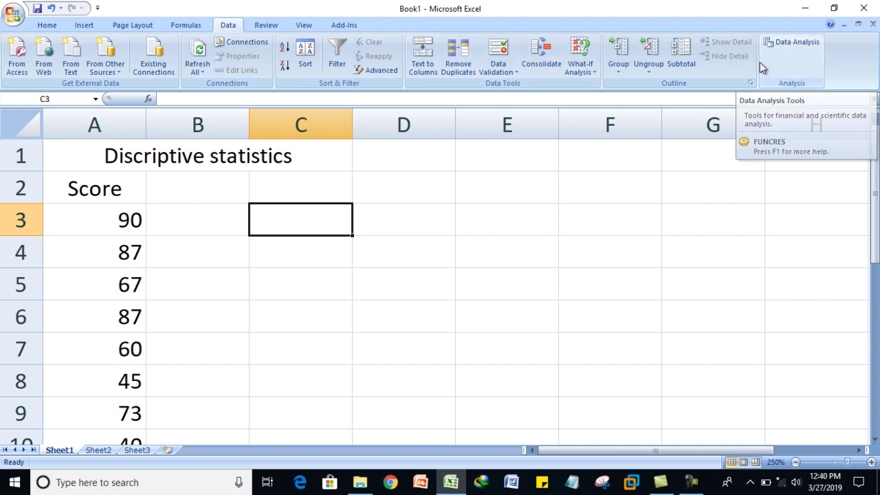
Step: Choose Descriptive Statistics from the Data Analysis tools list and confirm
click(786, 45)
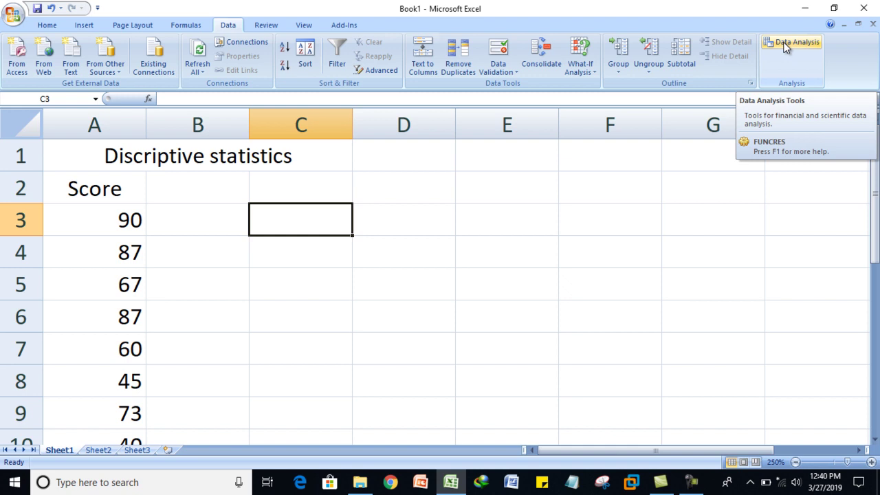
click(786, 45)
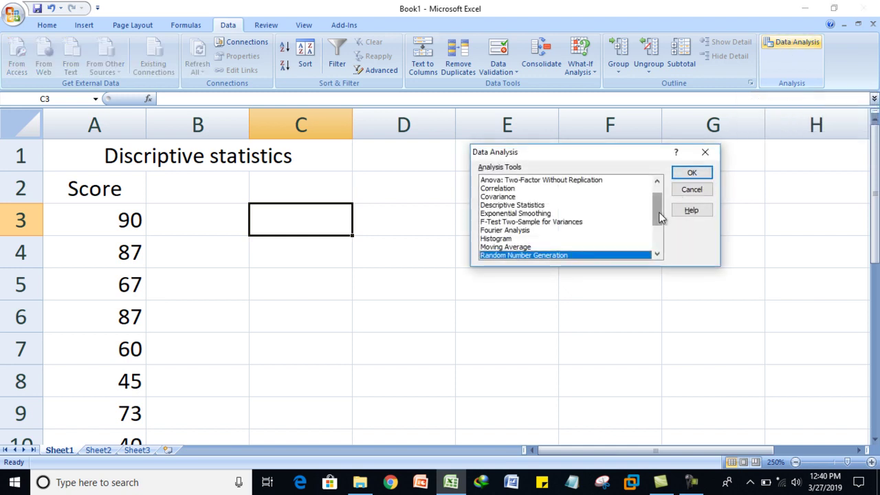
scroll(655, 216, up, 1)
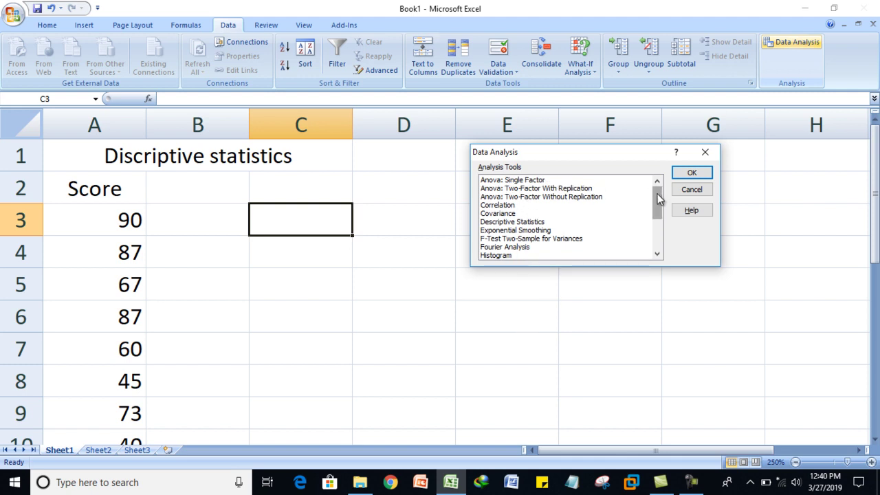
click(537, 225)
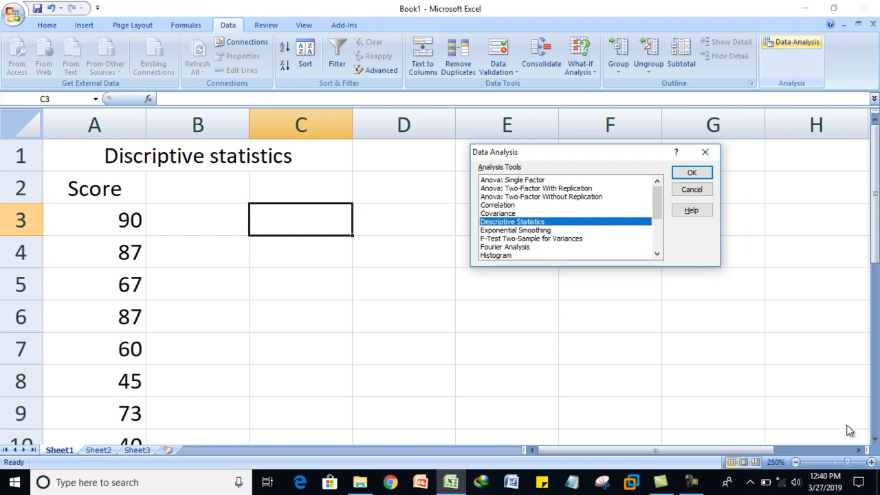
click(700, 174)
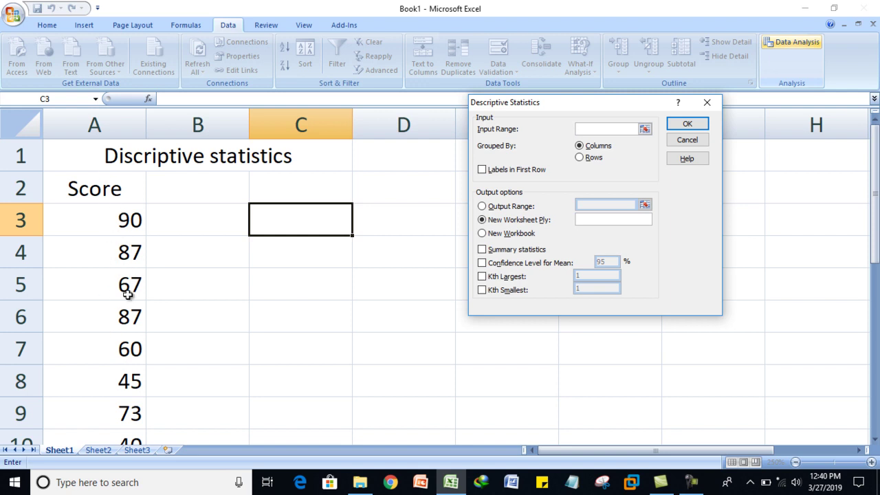
Step: Set the input range to the scores $A$3:$A$11
click(117, 194)
click(112, 225)
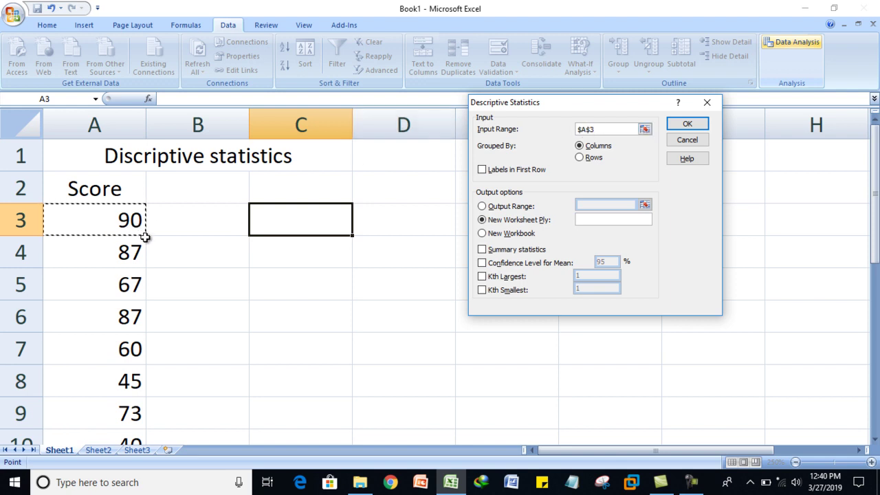
click(145, 236)
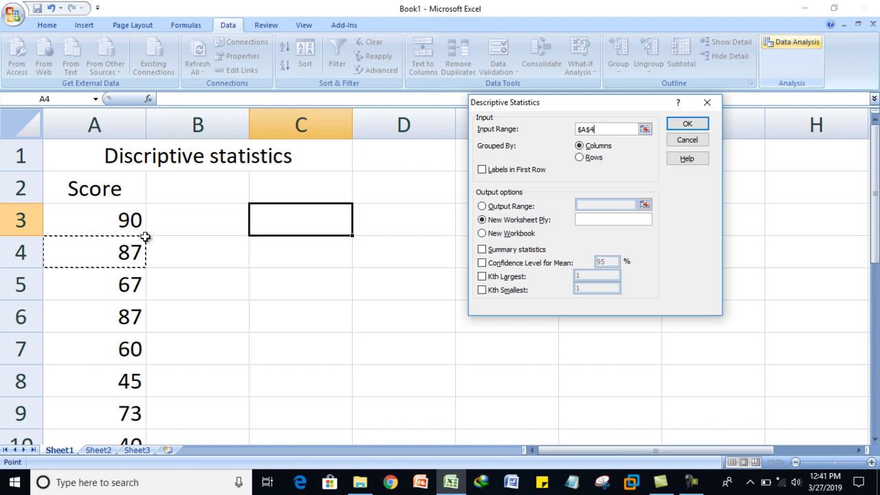
drag(139, 229, 126, 375)
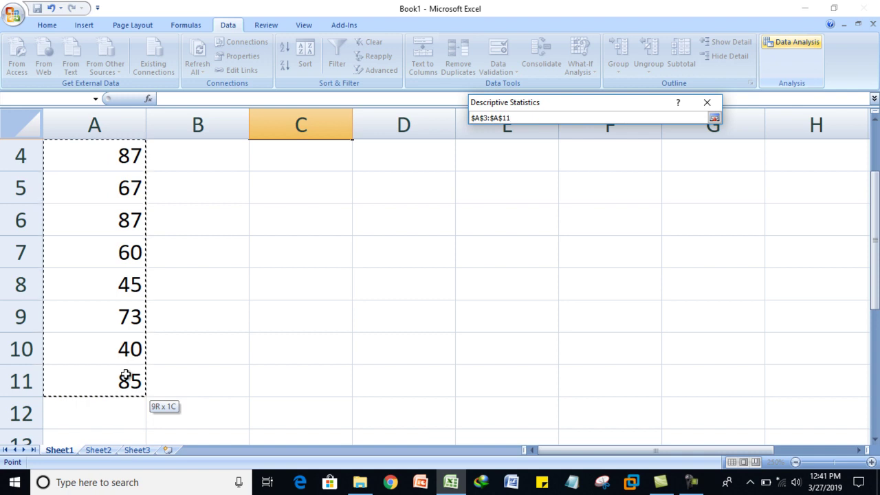
key(Return)
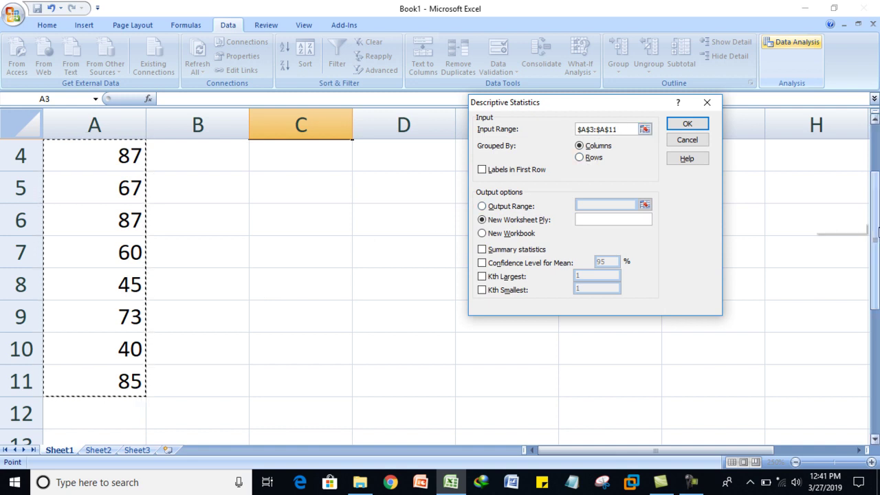
Step: Tick Summary statistics and output the results to a new worksheet
scroll(875, 206, up, 1)
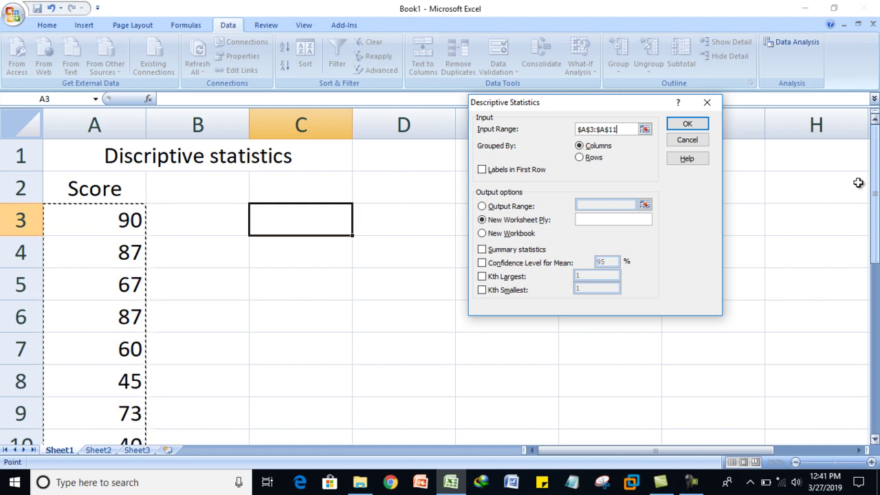
drag(875, 190, 876, 255)
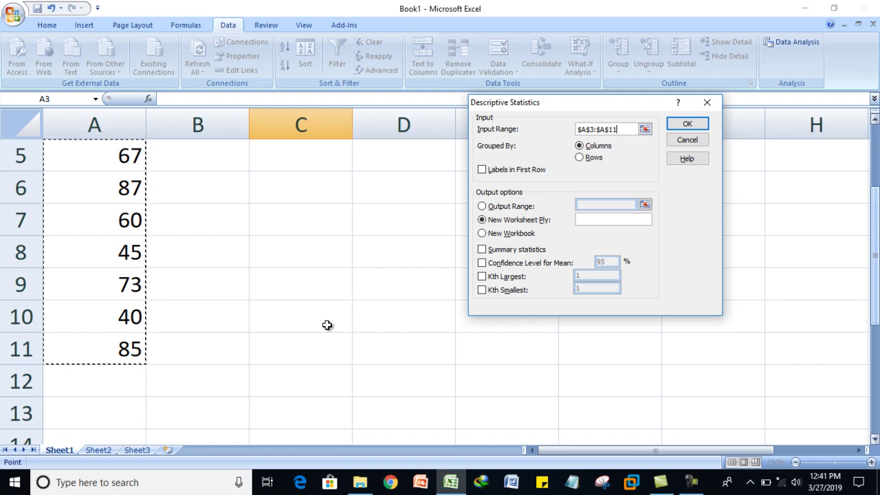
click(483, 252)
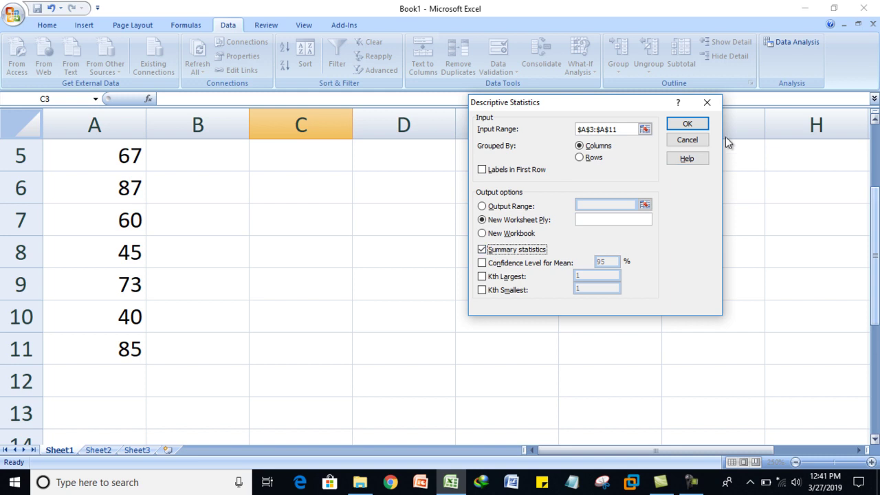
click(687, 124)
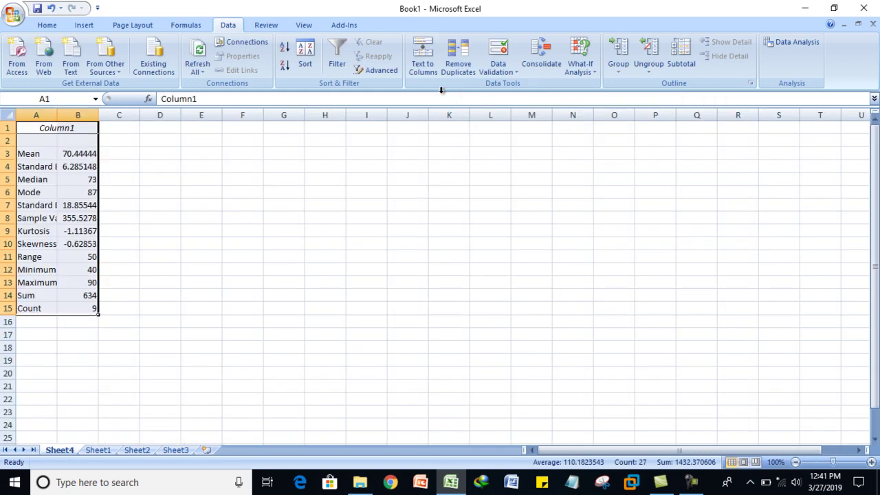
Step: Widen columns A and B of the summary table and zoom the sheet to 160%
drag(99, 115, 324, 113)
drag(58, 115, 178, 117)
click(870, 462)
click(871, 462)
click(871, 463)
click(870, 462)
click(871, 462)
click(871, 462)
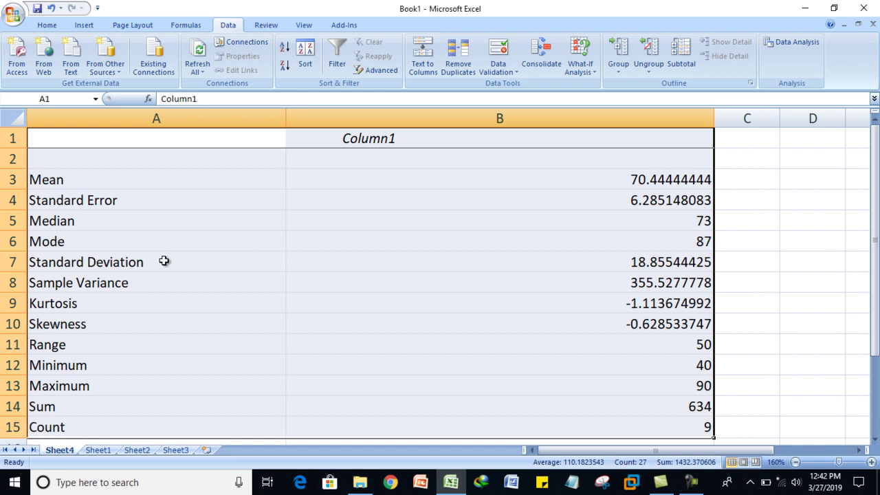
click(131, 288)
click(105, 304)
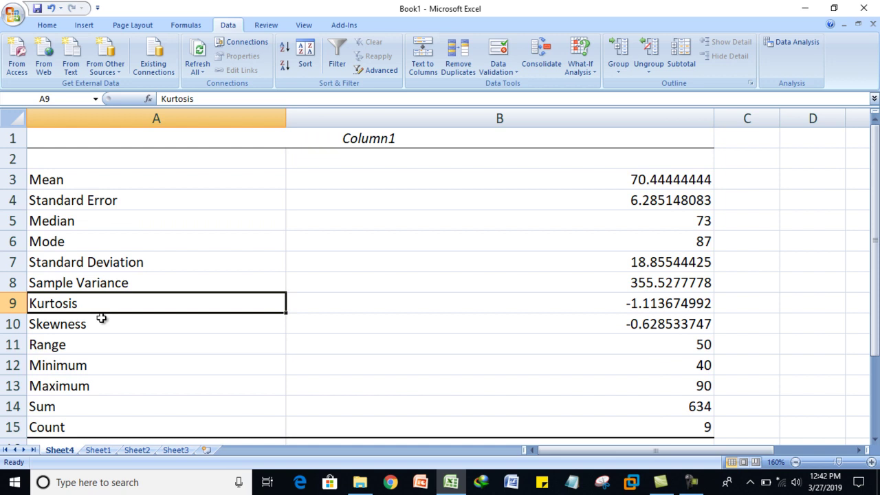
click(99, 327)
click(93, 352)
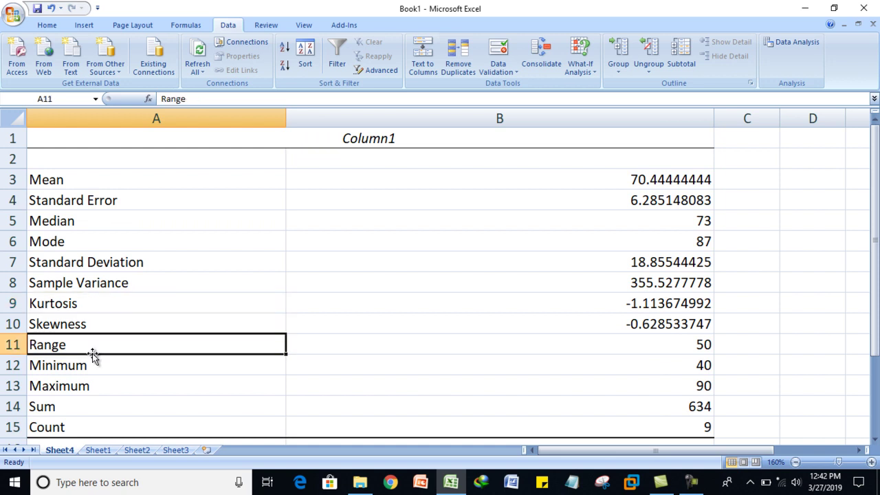
click(84, 366)
click(85, 388)
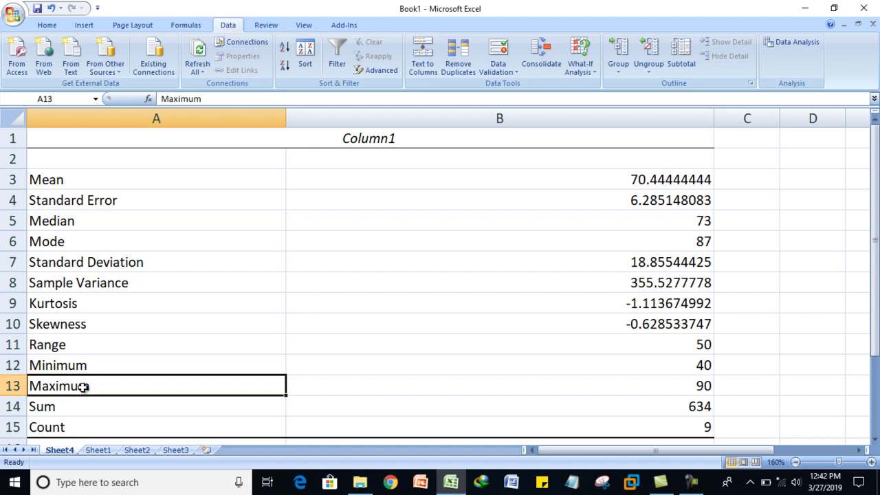
click(69, 365)
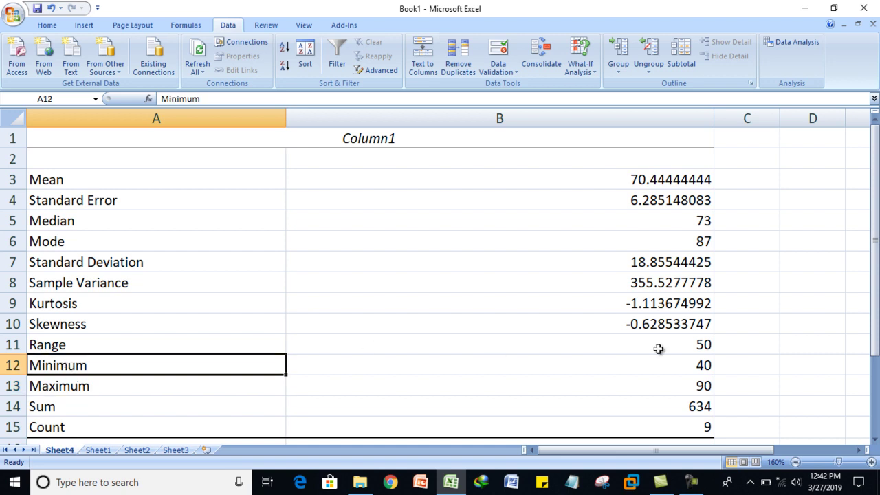
click(687, 366)
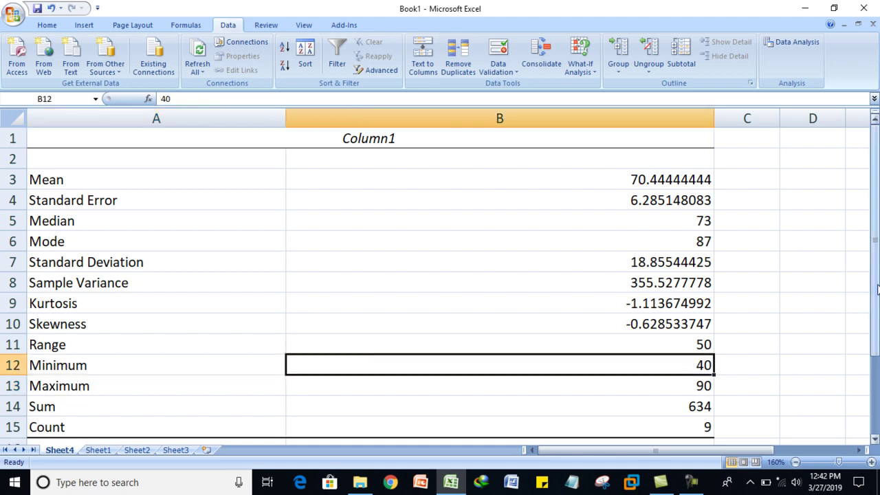
drag(877, 290, 876, 310)
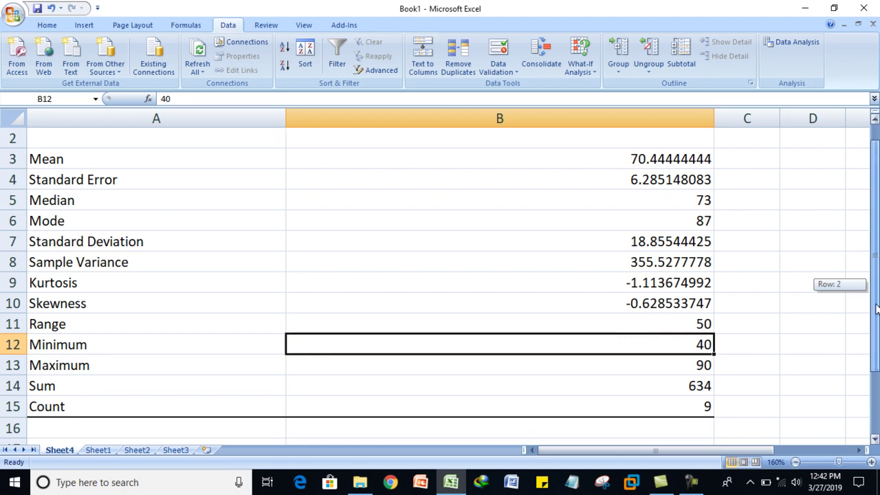
click(86, 389)
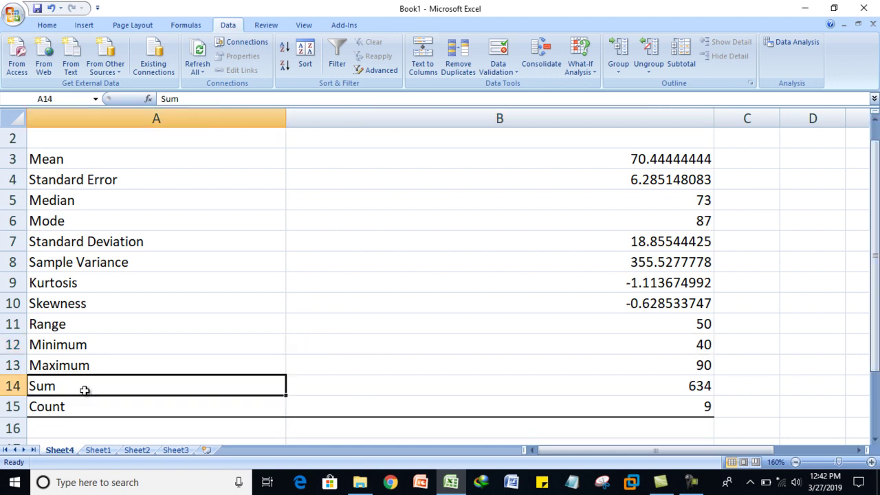
click(693, 387)
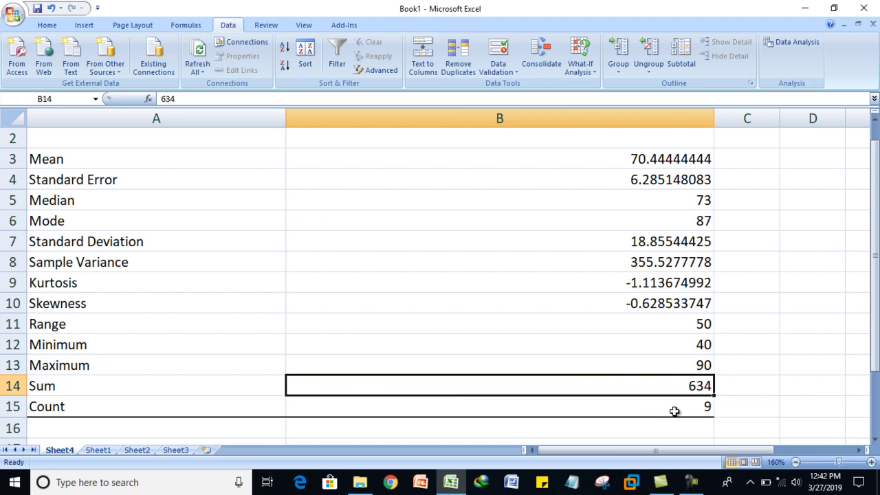
click(675, 411)
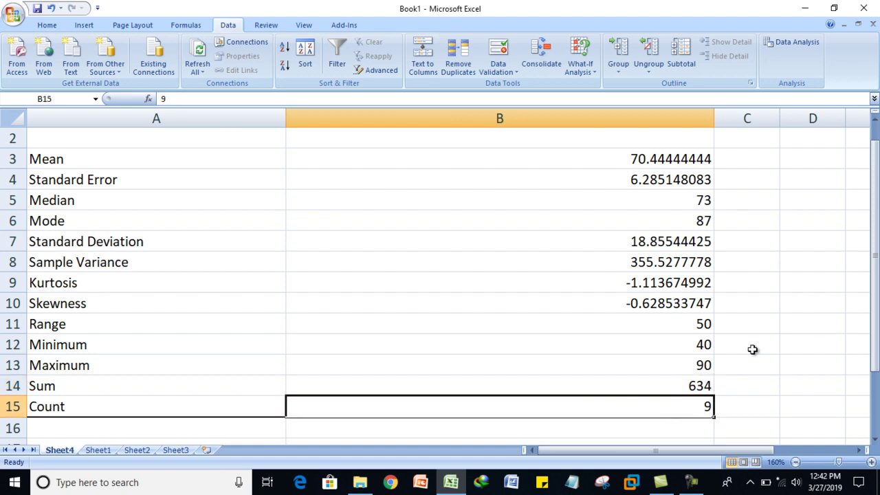
drag(876, 289, 879, 270)
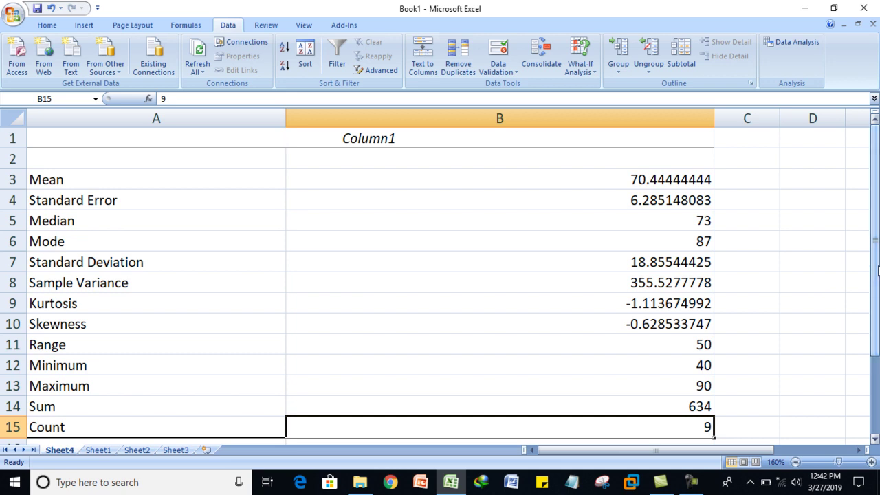
click(107, 325)
click(659, 327)
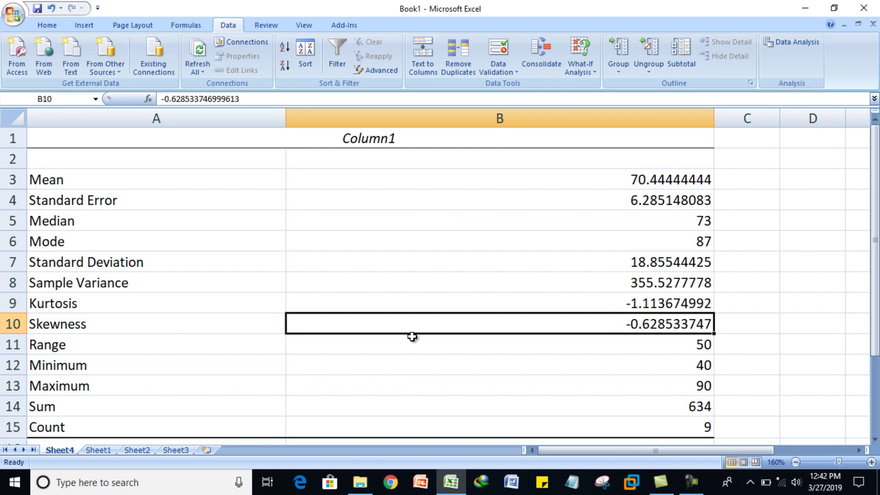
click(60, 324)
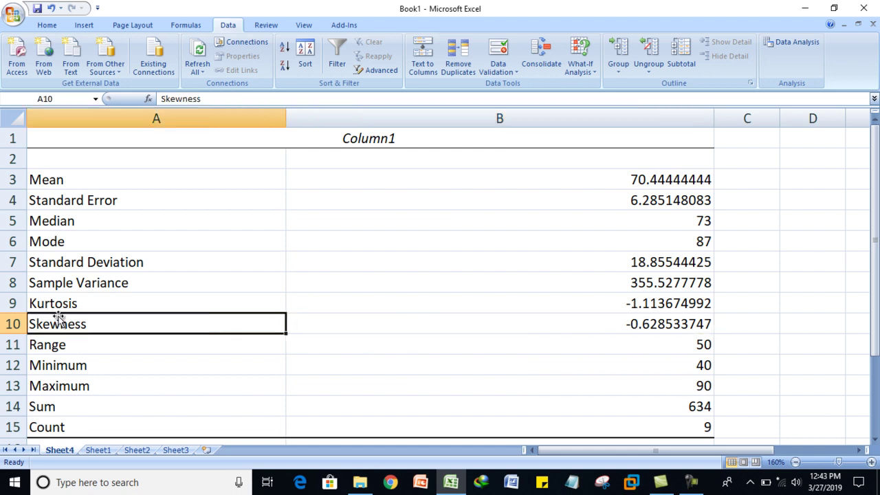
click(57, 307)
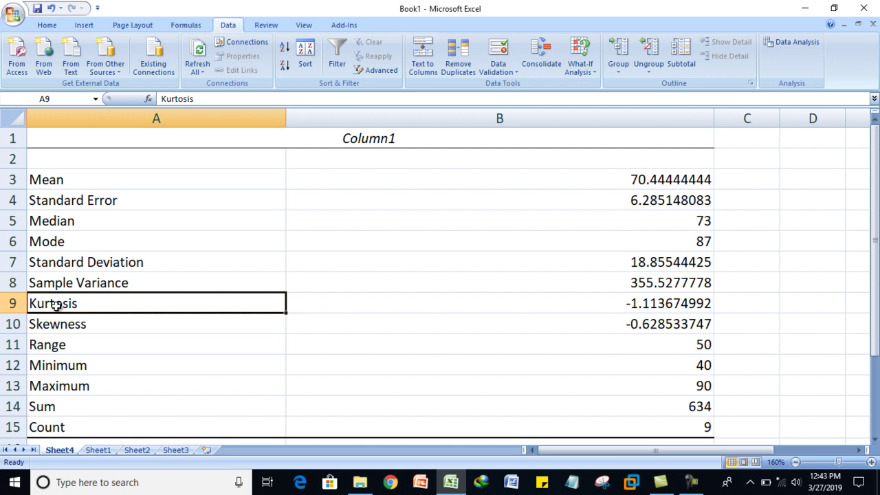
click(99, 268)
click(588, 263)
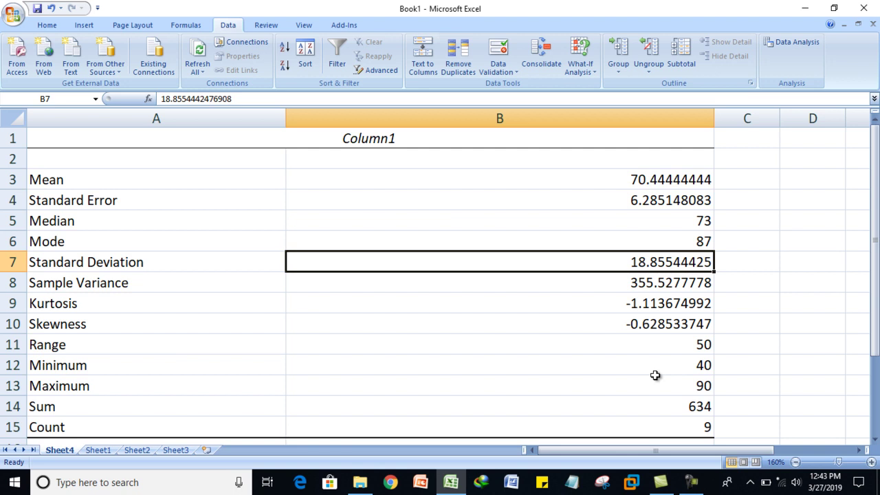
click(104, 186)
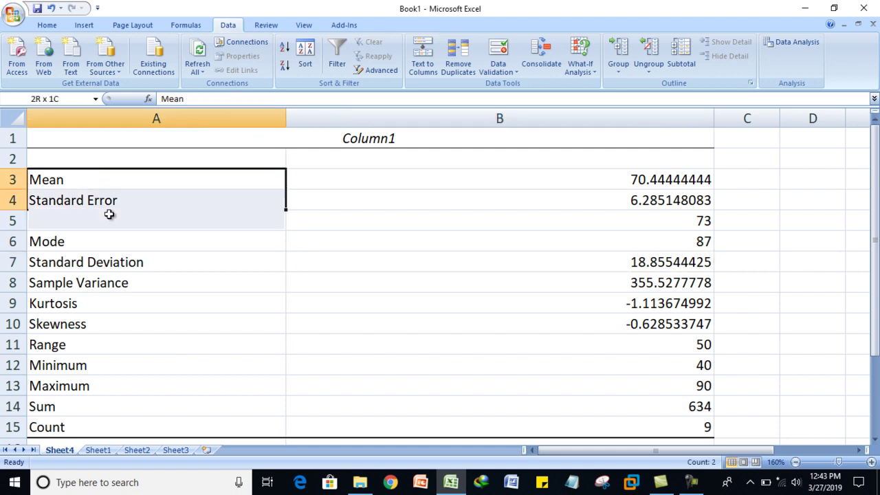
drag(104, 185, 121, 417)
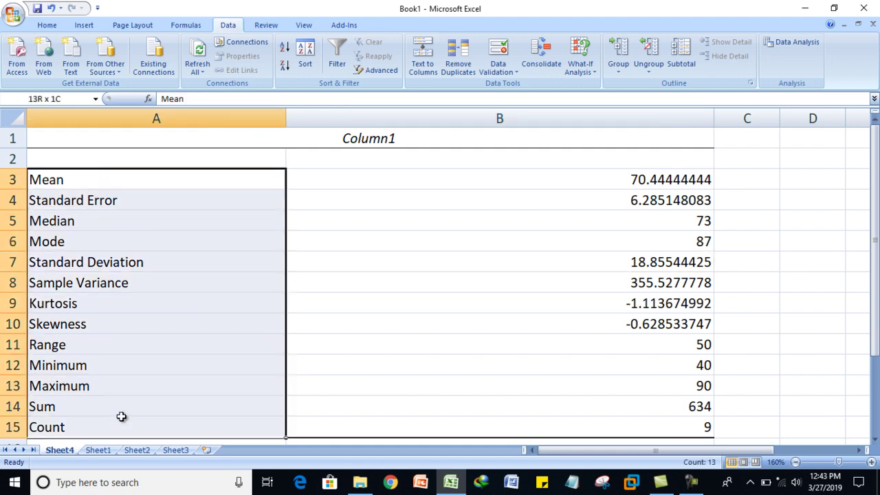